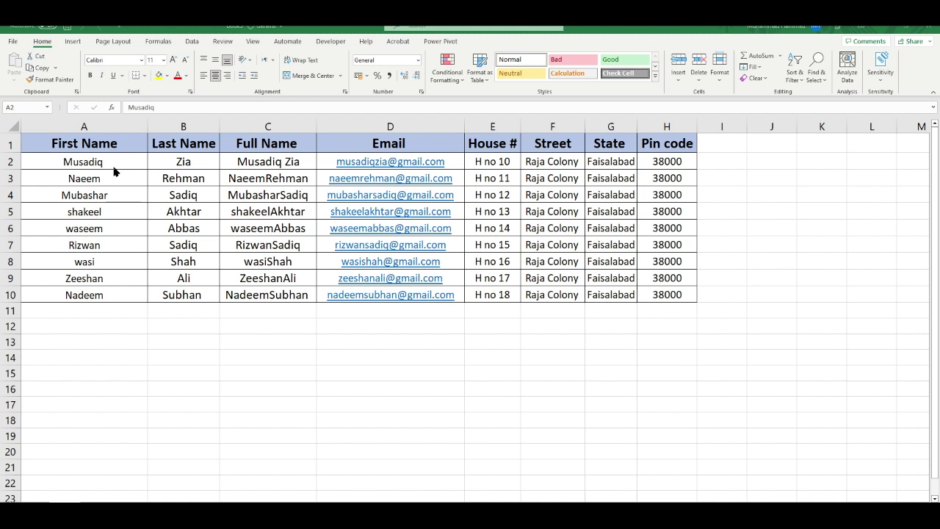
# Step: Check the first recipient's name in the Excel list, then return to the Word letter
pyautogui.click(114, 170)
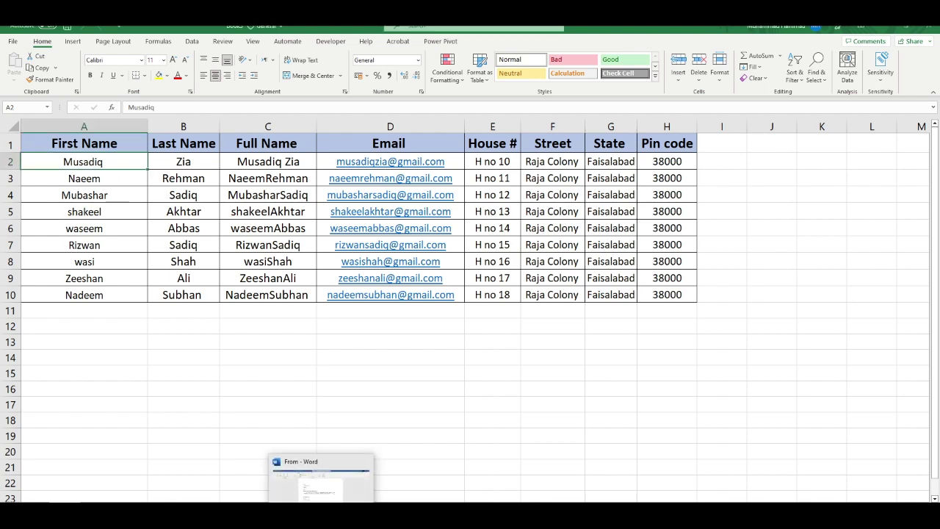
pyautogui.click(321, 474)
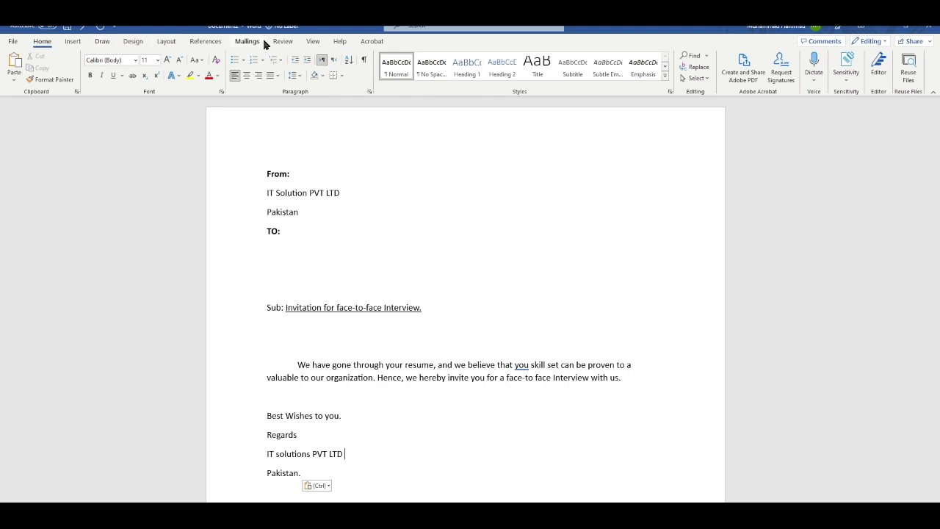
# Step: Bring up the Mailings ribbon for the invitation letter's mail merge
pyautogui.click(247, 41)
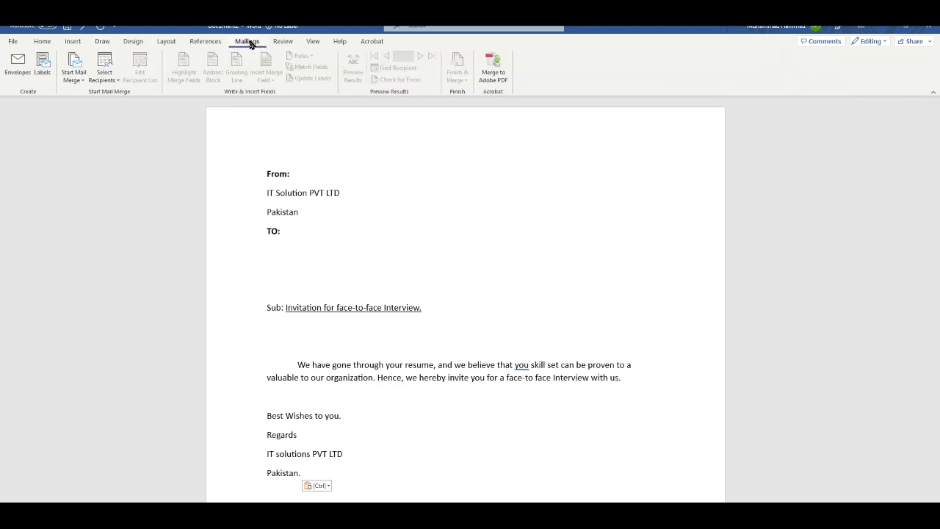
# Step: Use Sheet1$ of H:\CODANICS\Excel for codanics\Book3 as recipients, cursor placed under TO:
pyautogui.click(113, 83)
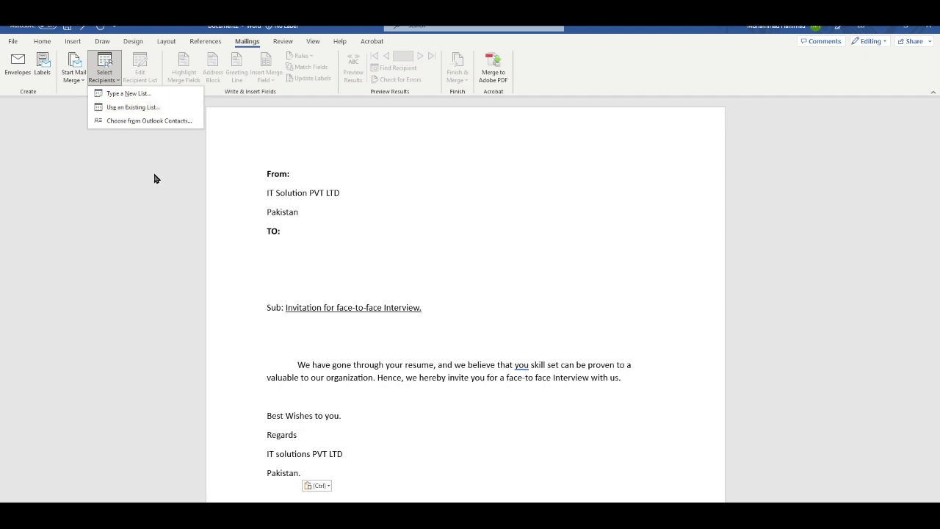
pyautogui.click(147, 107)
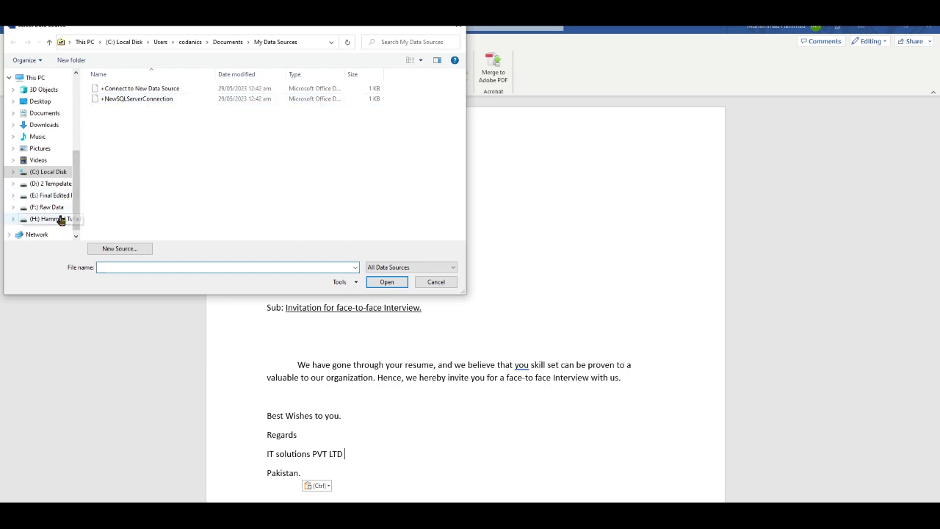
pyautogui.click(61, 219)
pyautogui.doubleClick(137, 104)
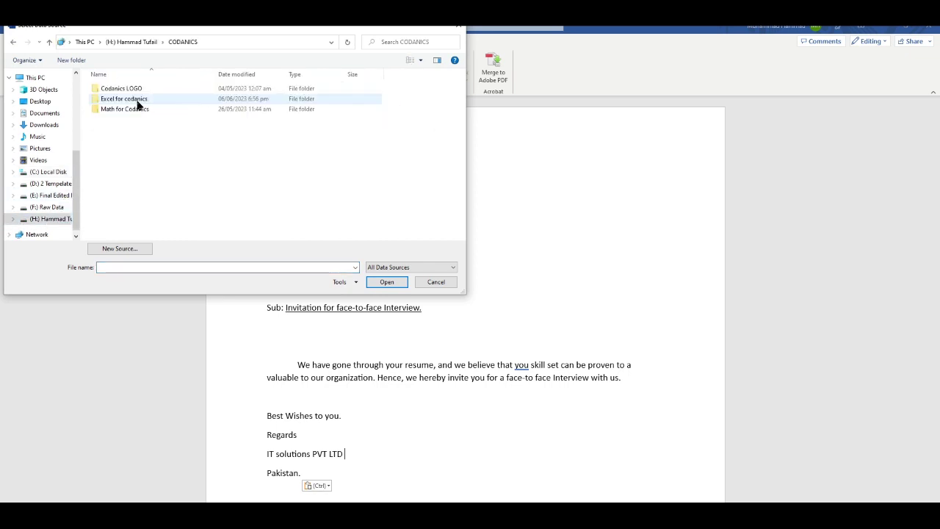
pyautogui.doubleClick(137, 101)
pyautogui.click(129, 119)
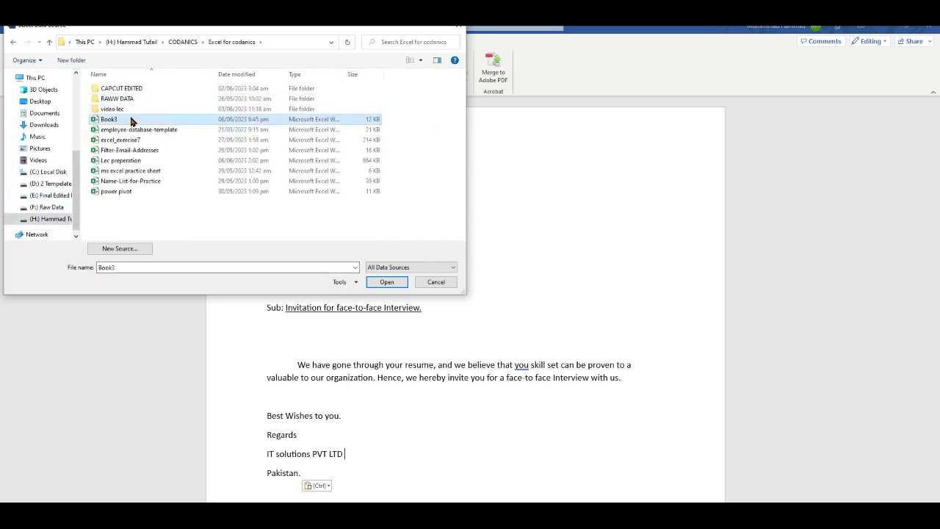
pyautogui.click(387, 281)
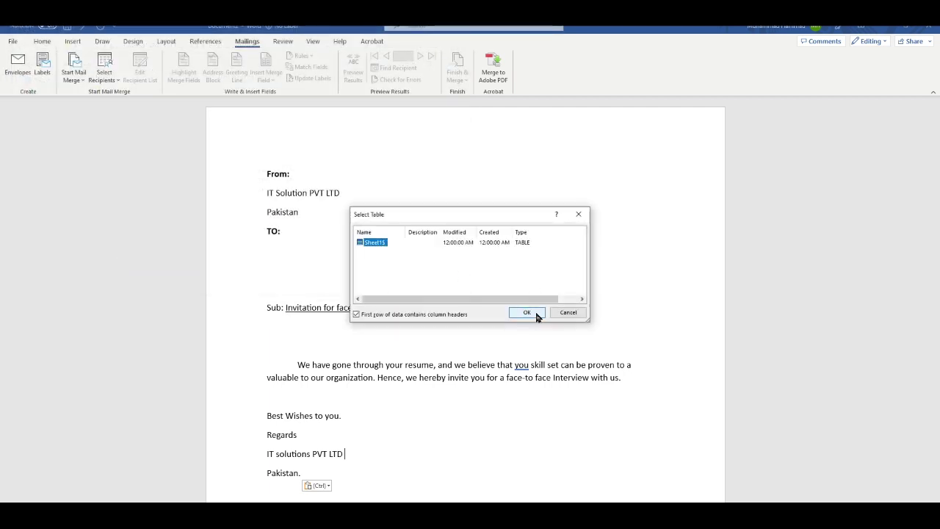
pyautogui.click(527, 313)
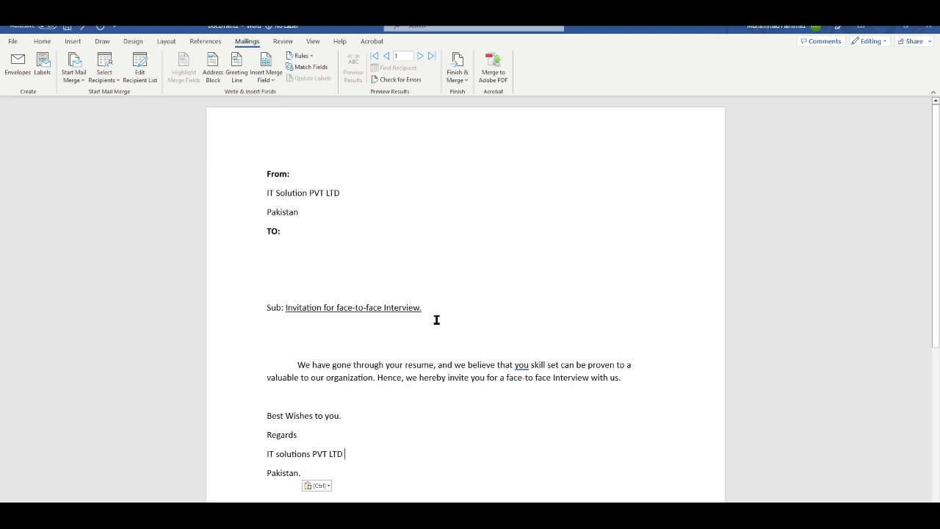
pyautogui.click(274, 253)
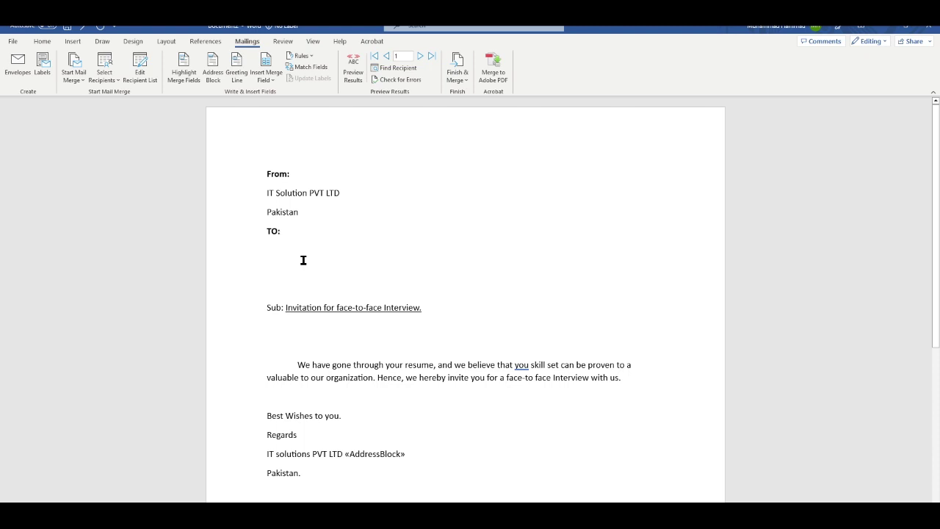
# Step: For the address block, match Address 1 to House # and Address 2 to Street
pyautogui.click(225, 58)
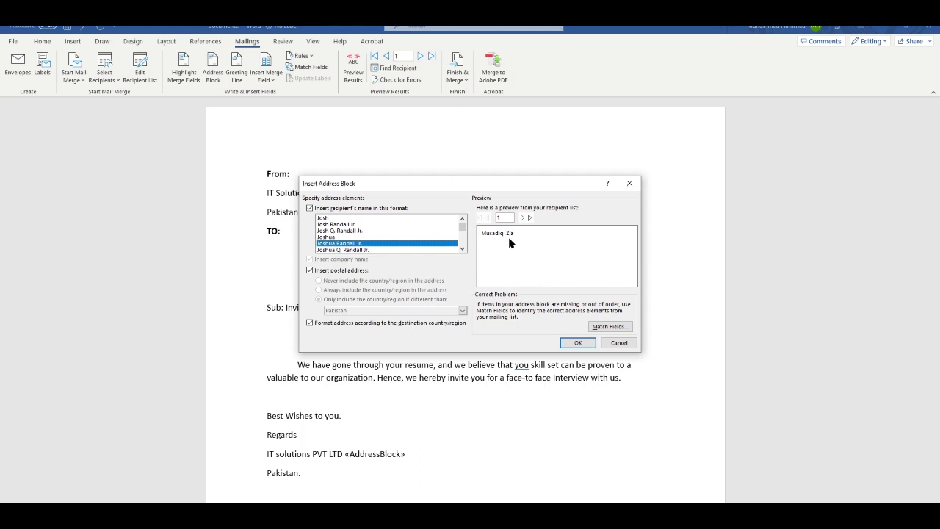
pyautogui.click(611, 326)
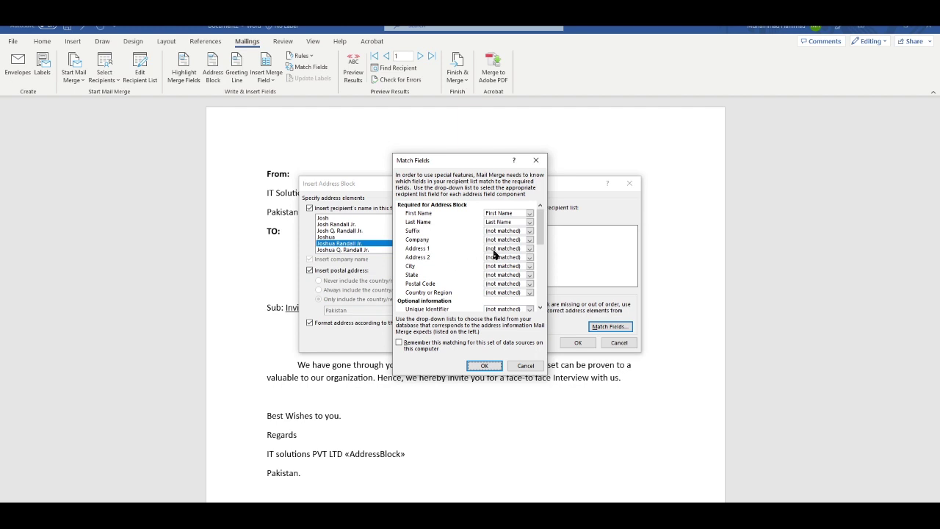
pyautogui.click(494, 252)
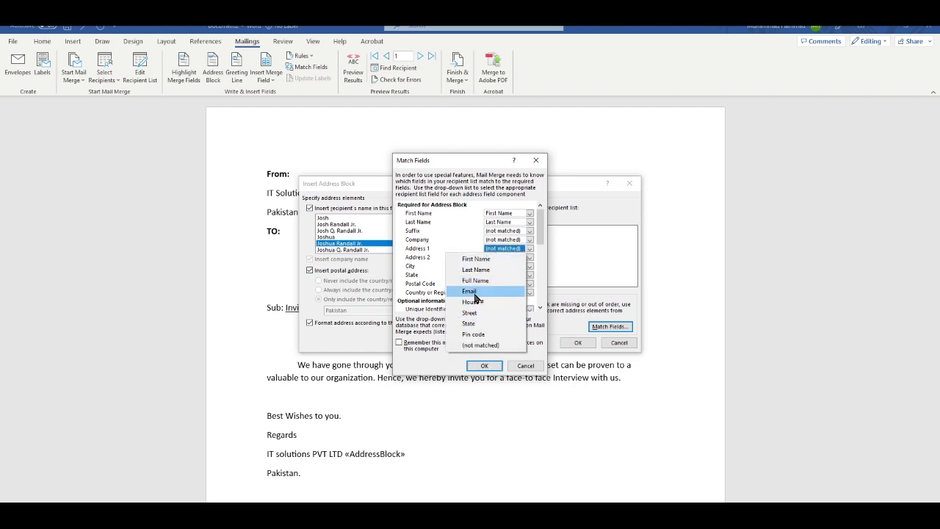
pyautogui.click(470, 292)
pyautogui.click(505, 249)
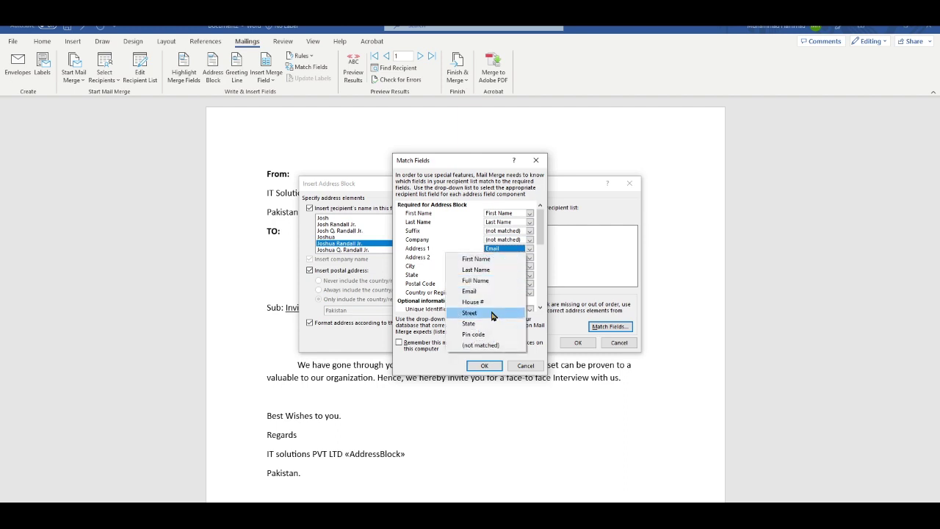
pyautogui.click(486, 302)
pyautogui.click(506, 257)
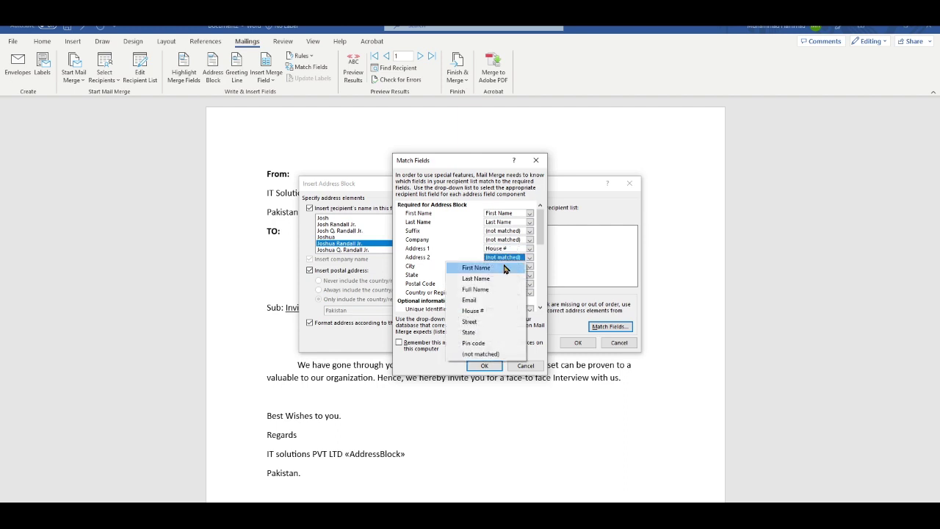
pyautogui.click(495, 323)
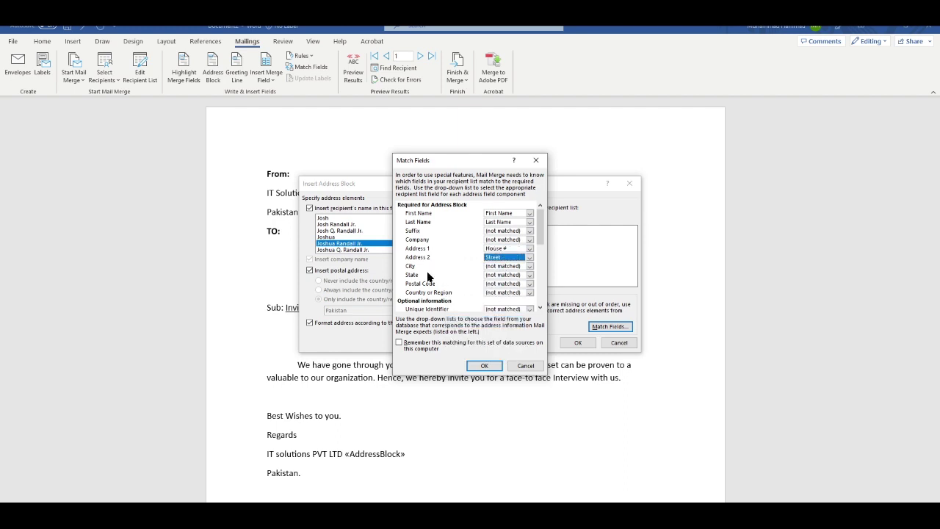
# Step: Match State to State and Postal Code to Pin code, leaving City unmatched
pyautogui.click(509, 275)
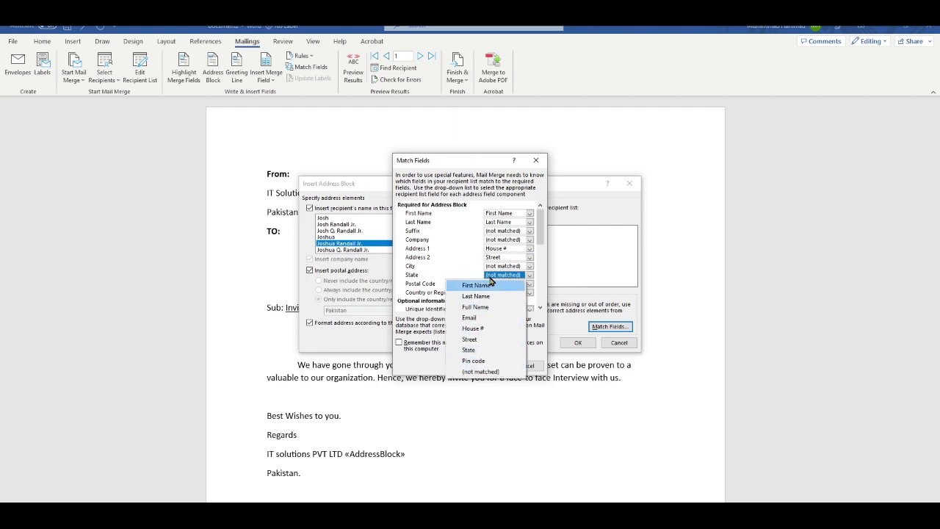
pyautogui.click(469, 349)
pyautogui.click(496, 266)
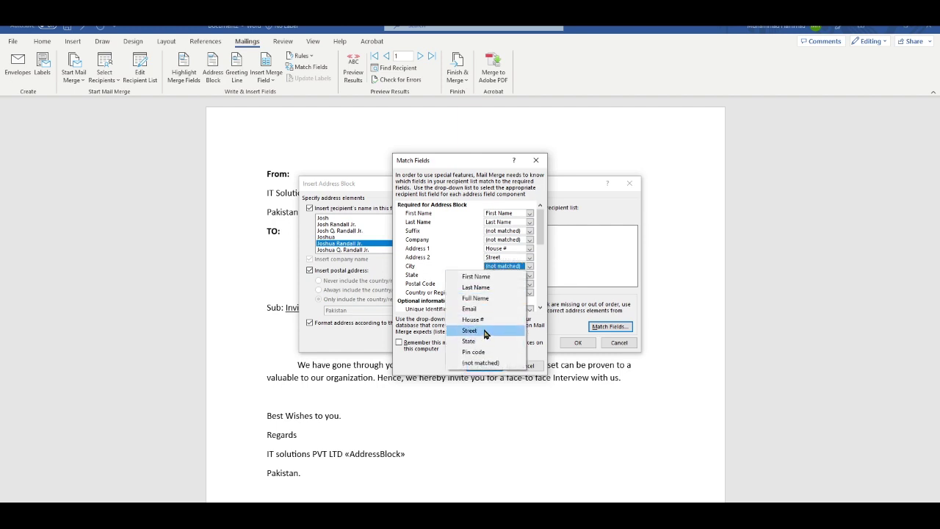
pyautogui.click(459, 264)
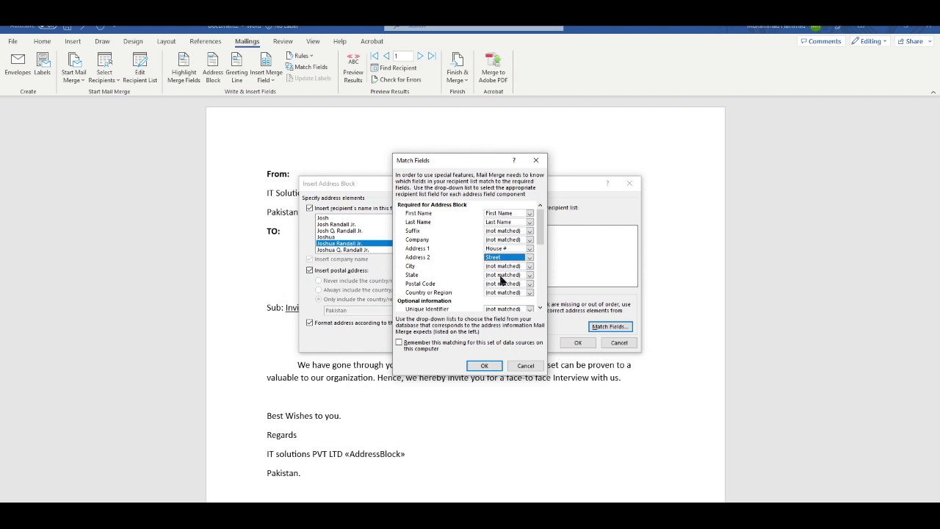
pyautogui.click(501, 275)
pyautogui.click(490, 354)
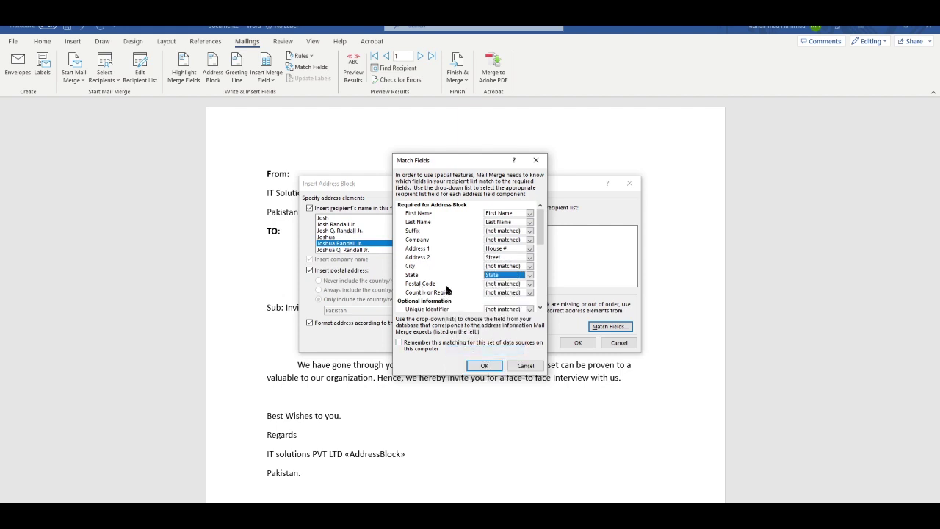
pyautogui.click(496, 284)
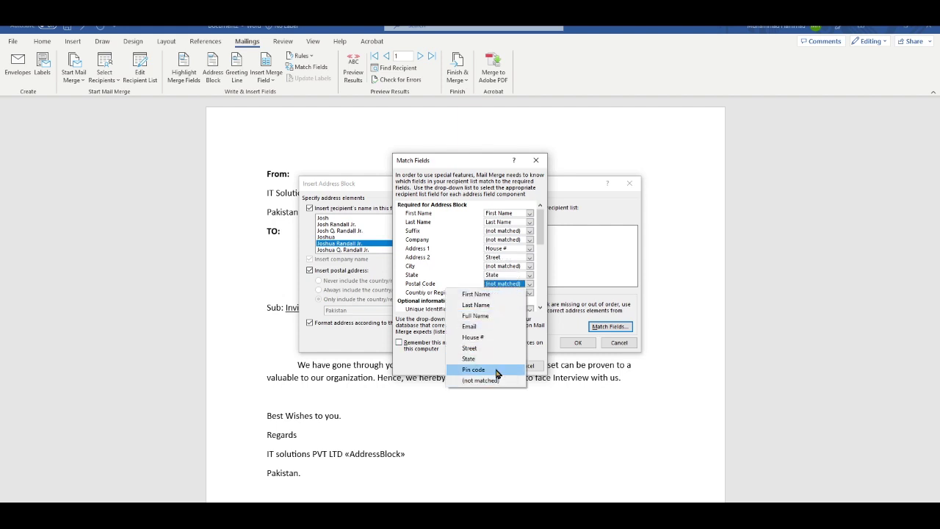
pyautogui.click(497, 370)
pyautogui.click(485, 365)
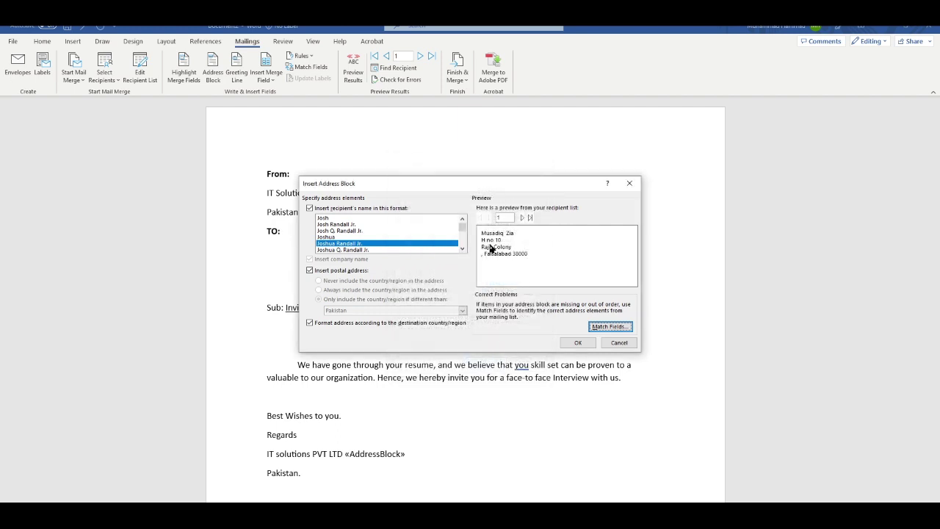
# Step: Preview the address block across recipients and insert it beneath TO:
pyautogui.click(522, 217)
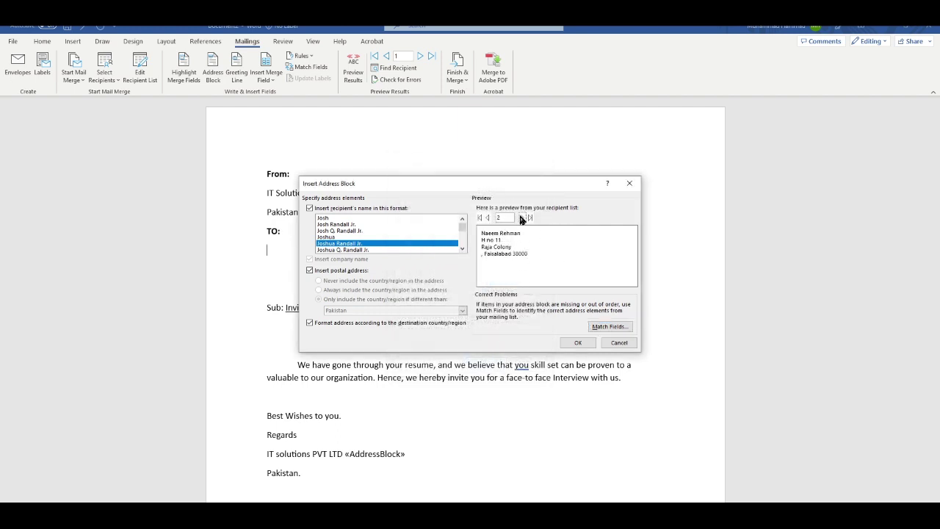
pyautogui.click(522, 217)
pyautogui.click(521, 218)
pyautogui.click(521, 217)
pyautogui.click(522, 217)
pyautogui.click(521, 217)
pyautogui.click(522, 218)
pyautogui.click(521, 218)
pyautogui.click(521, 217)
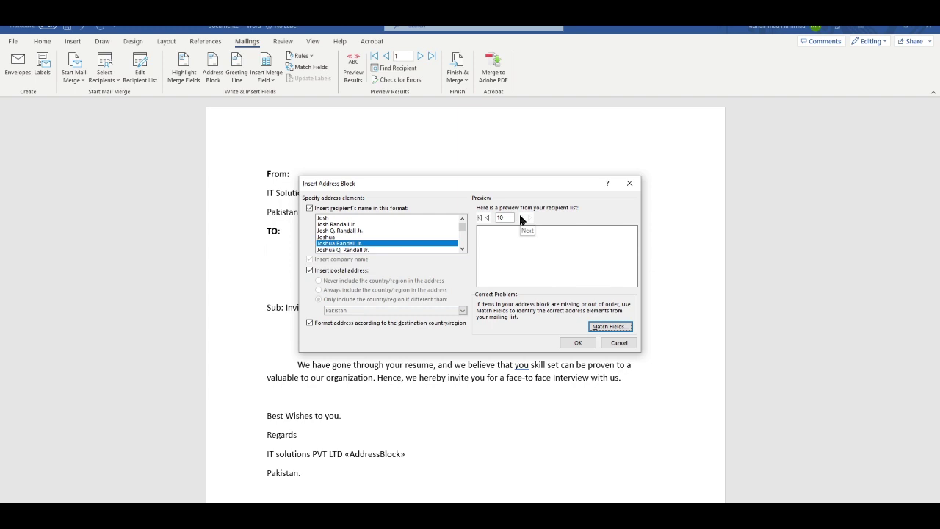
pyautogui.click(487, 217)
pyautogui.click(487, 218)
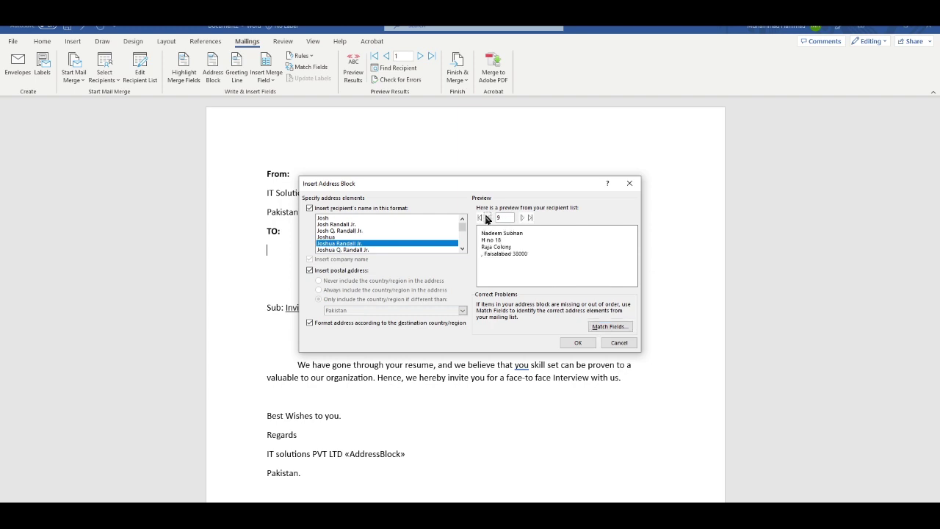
pyautogui.click(580, 343)
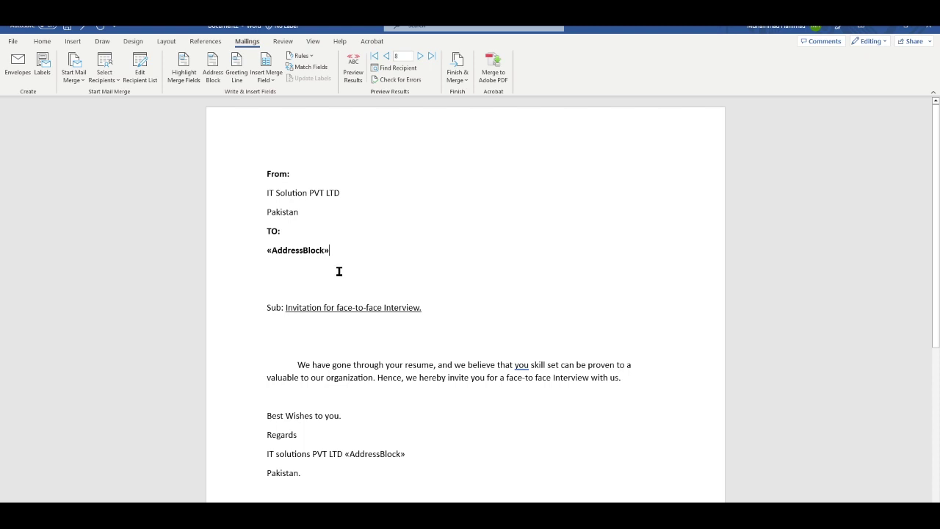
pyautogui.scroll(-1, 339, 272)
# Step: Below the subject line, set a greeting using the Mr. Randall format with a comma
pyautogui.click(283, 297)
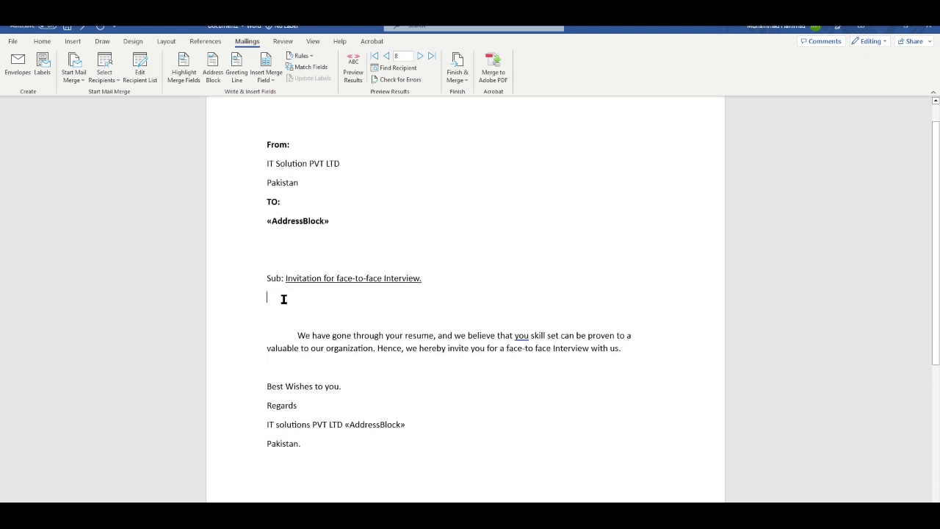
pyautogui.click(238, 67)
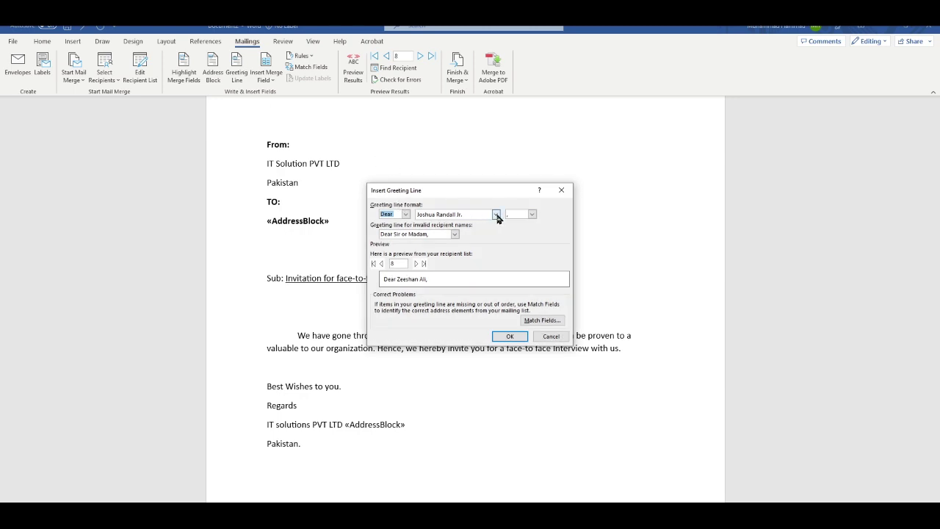
pyautogui.click(497, 215)
pyautogui.click(497, 215)
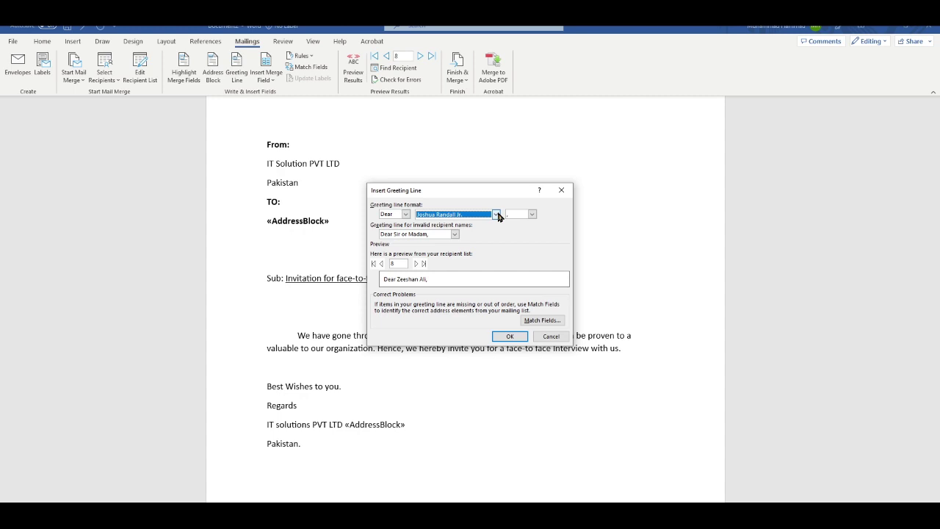
pyautogui.click(497, 215)
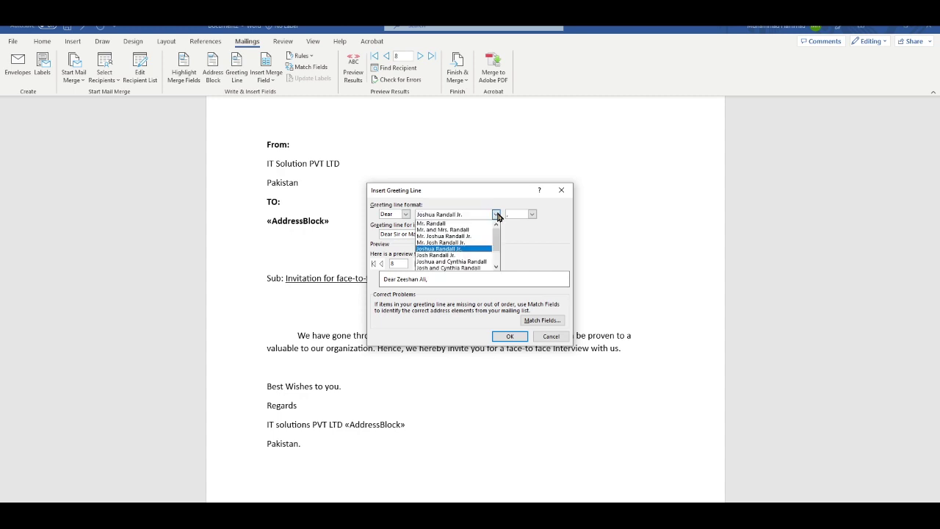
pyautogui.click(441, 224)
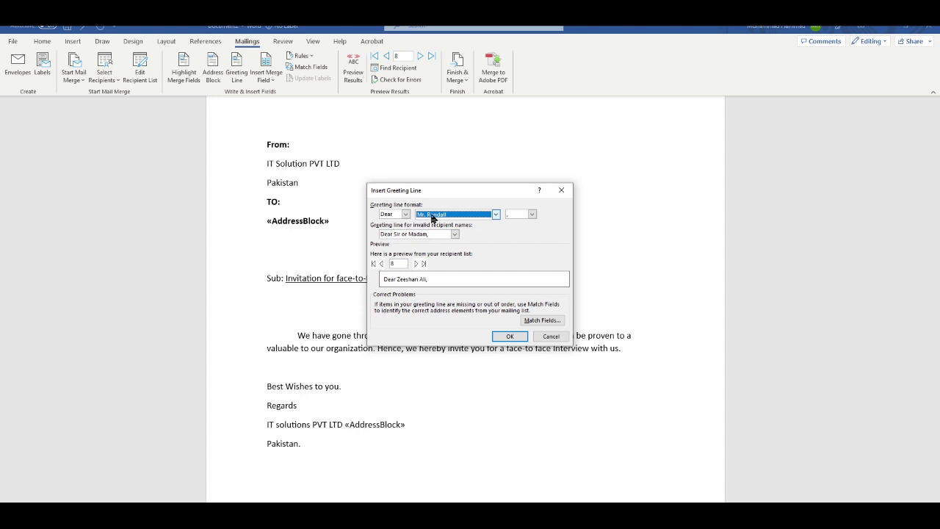
pyautogui.click(533, 213)
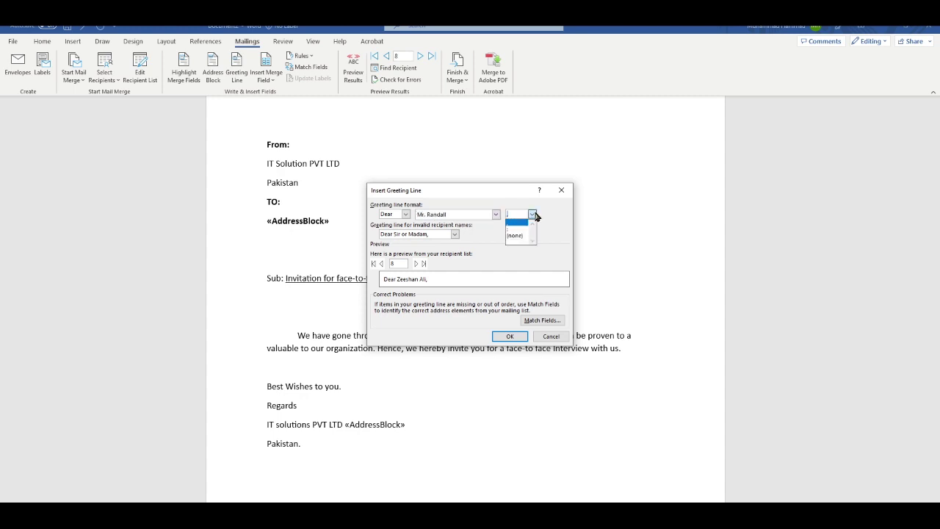
pyautogui.click(533, 215)
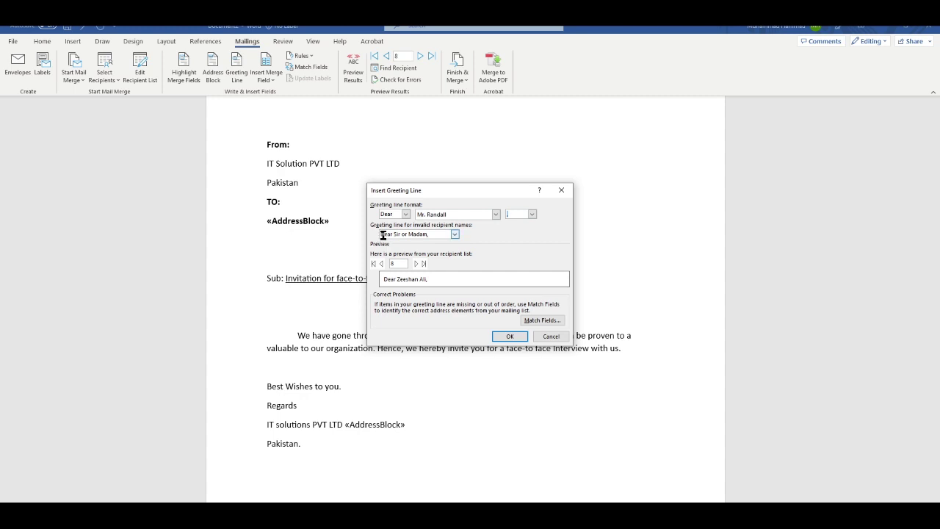
# Step: Keep Dear Sir or Madam as the fallback, preview greetings, and insert the greeting line
pyautogui.click(455, 234)
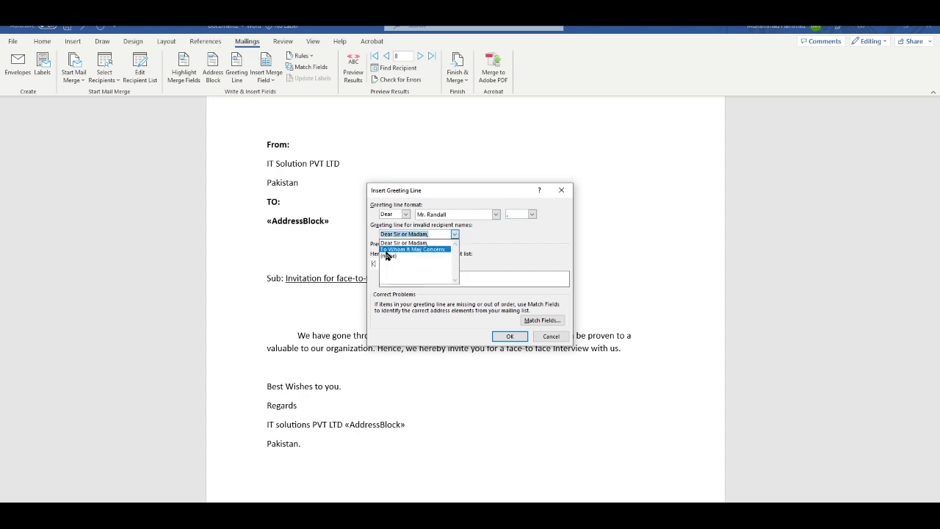
pyautogui.click(411, 244)
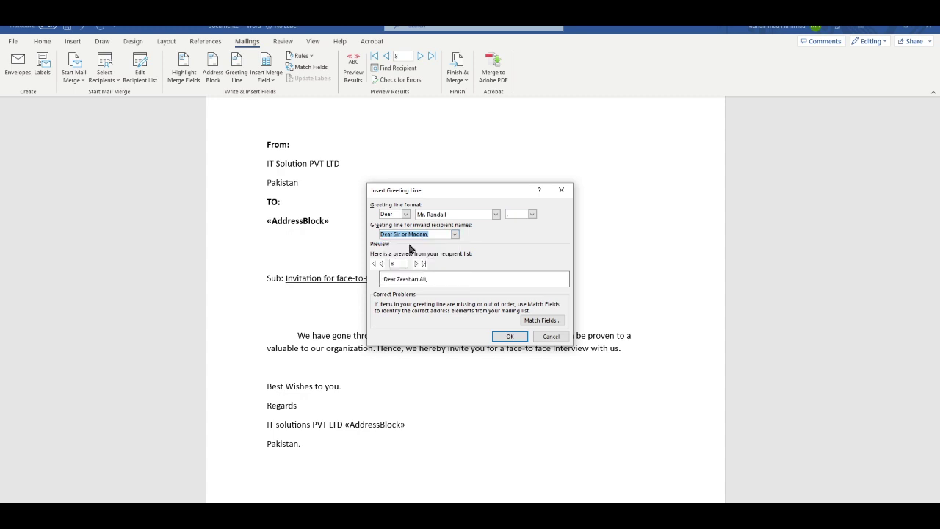
pyautogui.click(416, 264)
pyautogui.click(415, 263)
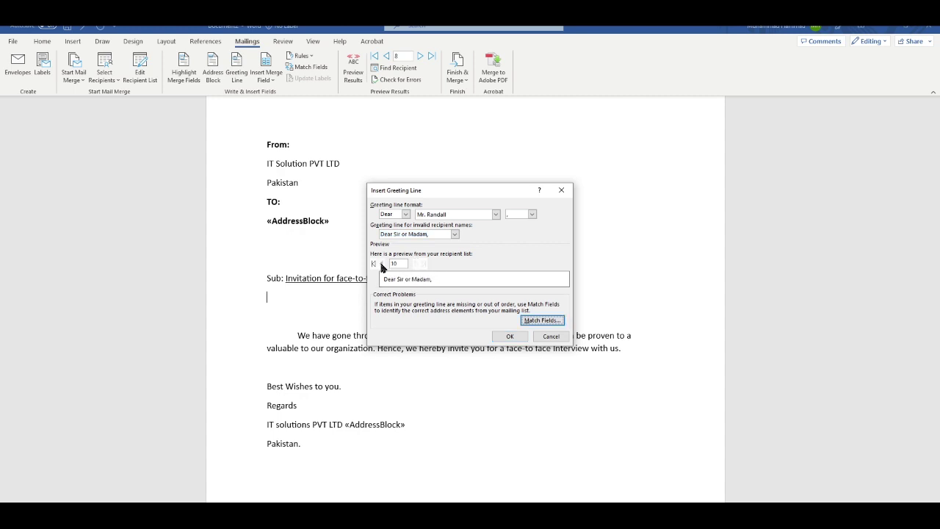
pyautogui.click(381, 264)
pyautogui.click(381, 264)
pyautogui.click(381, 263)
pyautogui.click(381, 264)
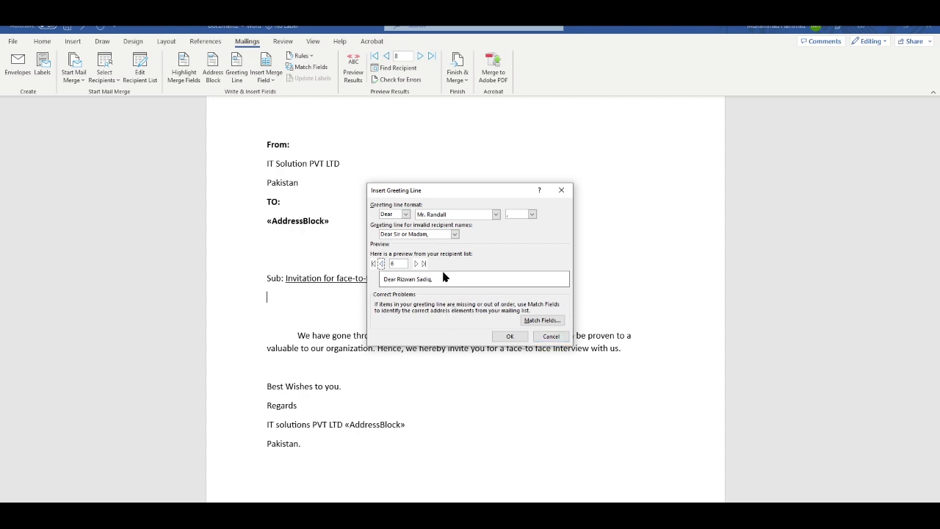
pyautogui.click(514, 337)
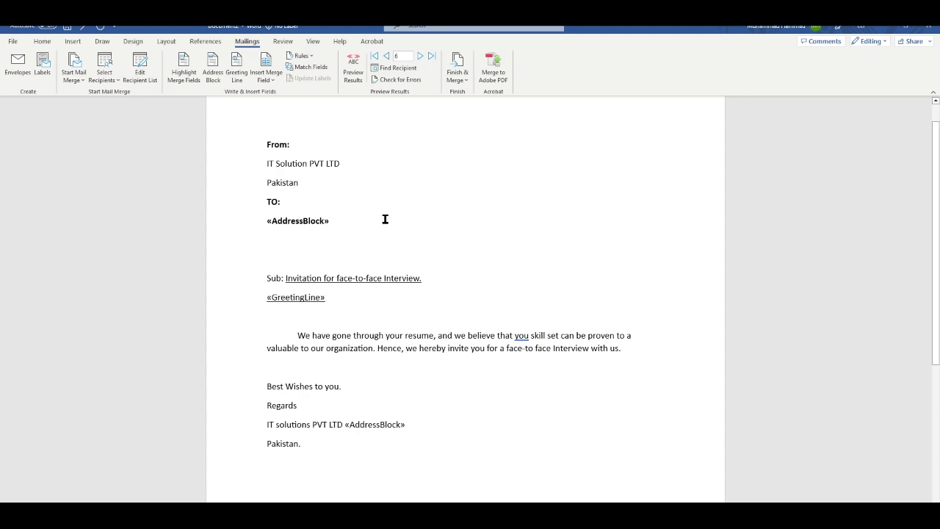
# Step: Preview merged letters, stepping to next, last and previous recipients
pyautogui.click(356, 70)
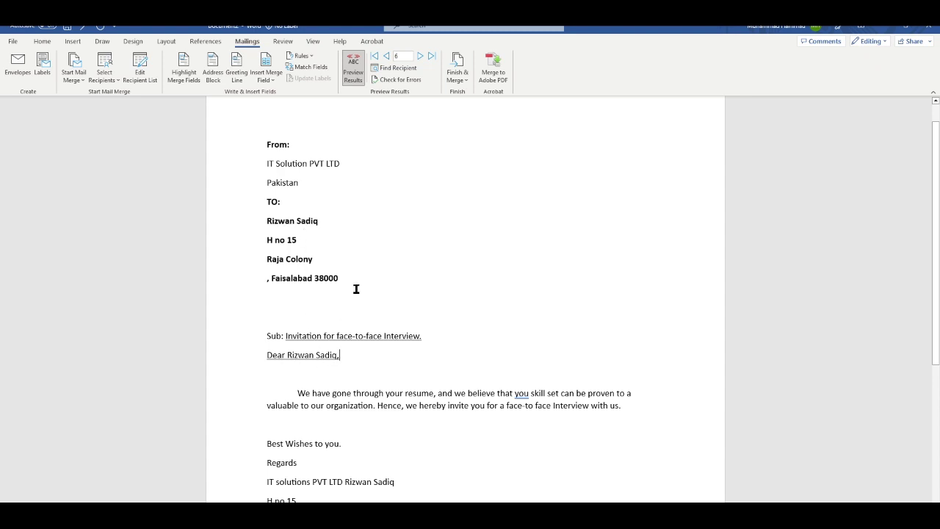
pyautogui.click(420, 57)
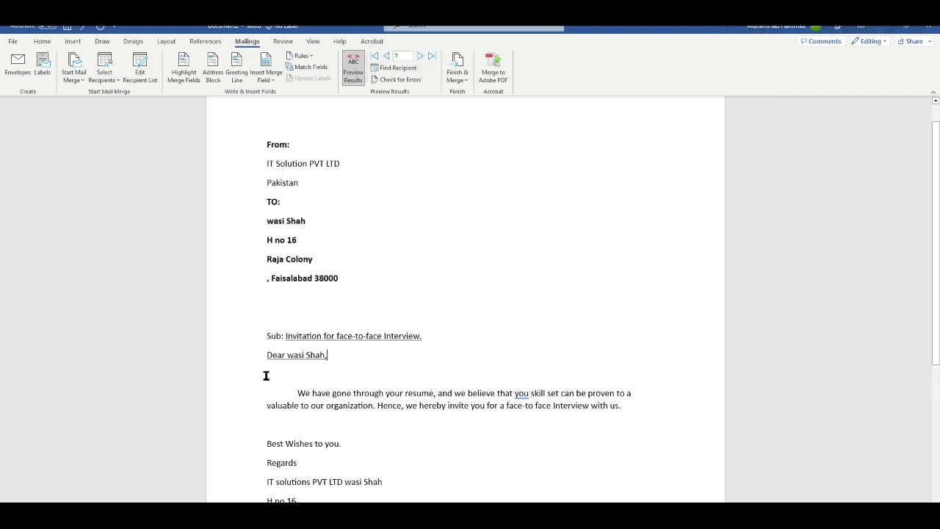
pyautogui.click(421, 57)
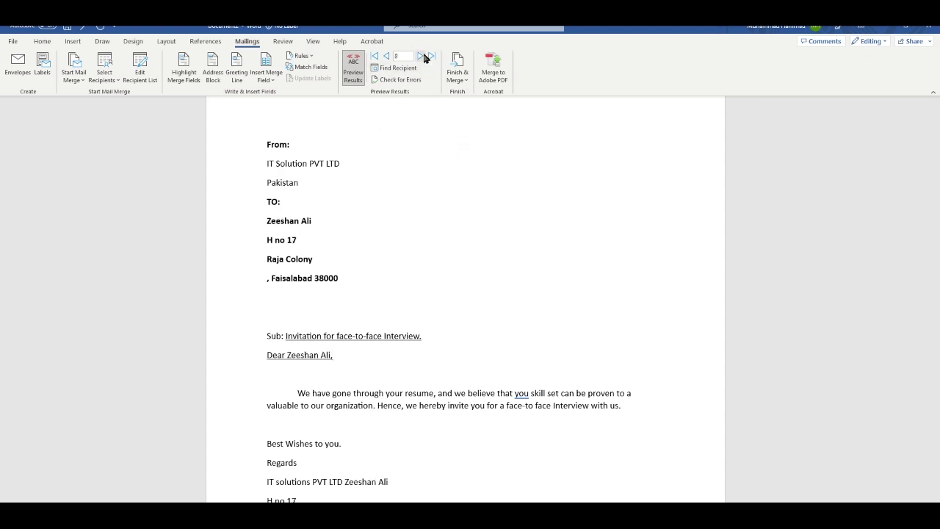
pyautogui.click(424, 58)
pyautogui.click(424, 59)
pyautogui.click(386, 56)
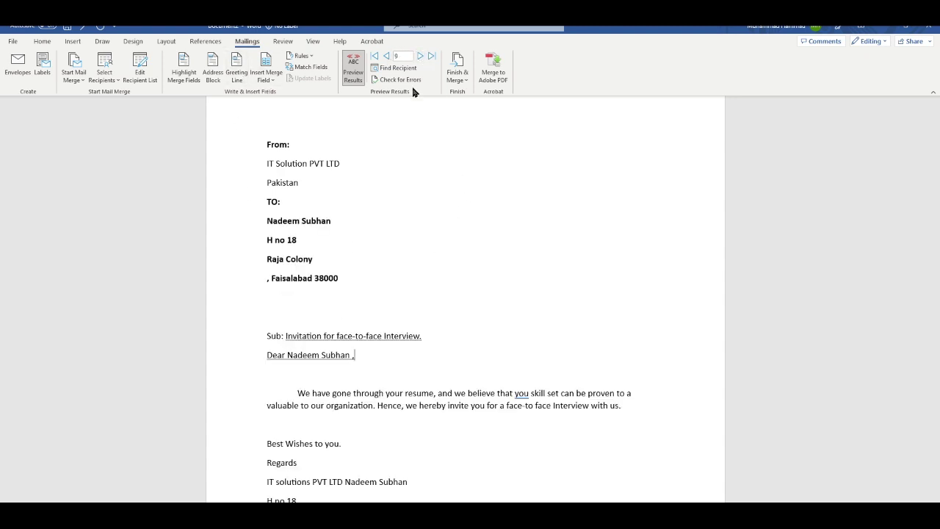
pyautogui.click(460, 79)
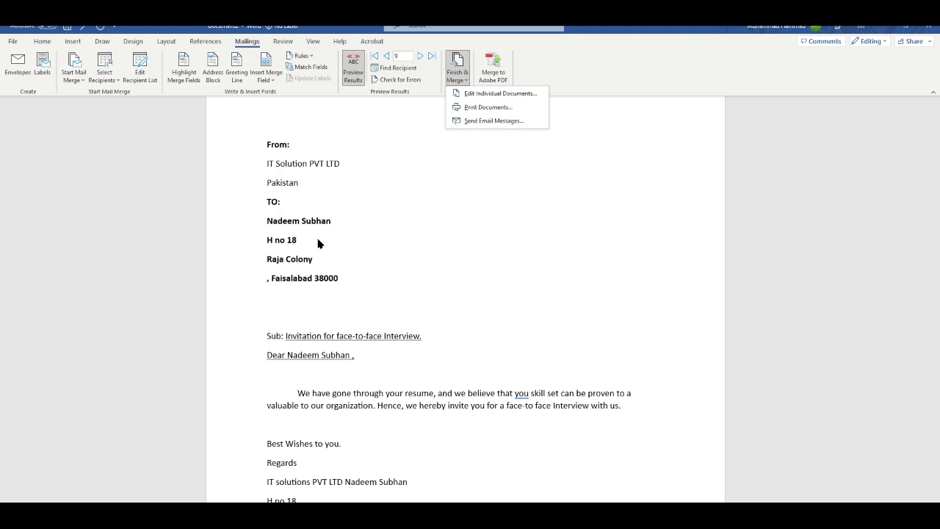
# Step: Merge to e-mail messages with each message addressed to the Email field
pyautogui.click(462, 74)
pyautogui.click(462, 73)
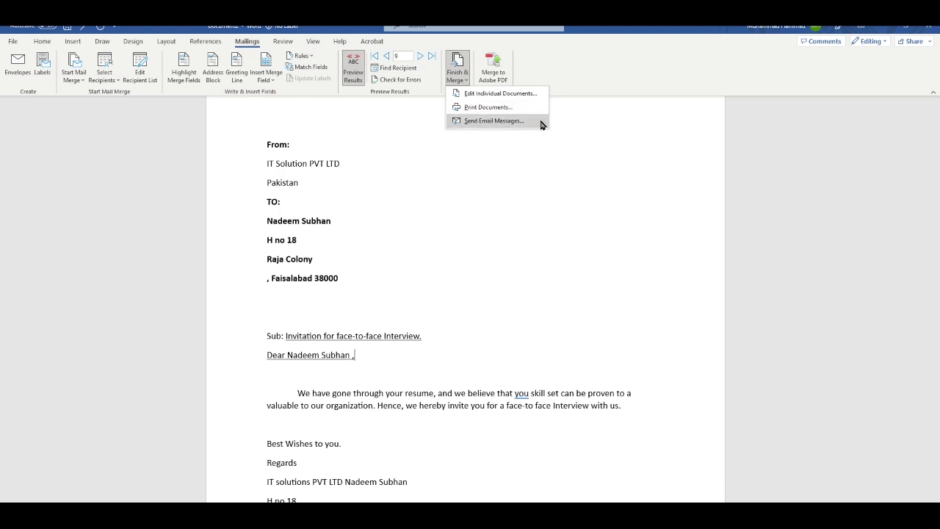
pyautogui.click(506, 121)
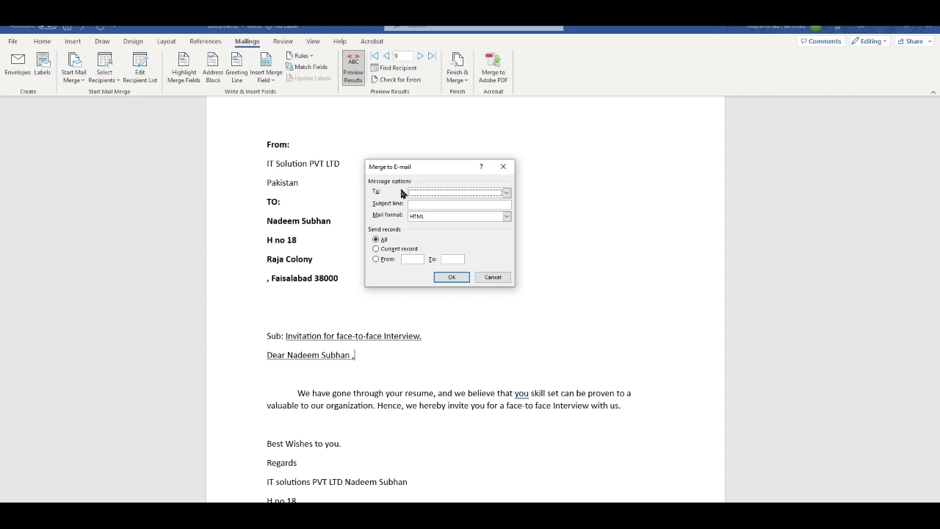
pyautogui.click(506, 193)
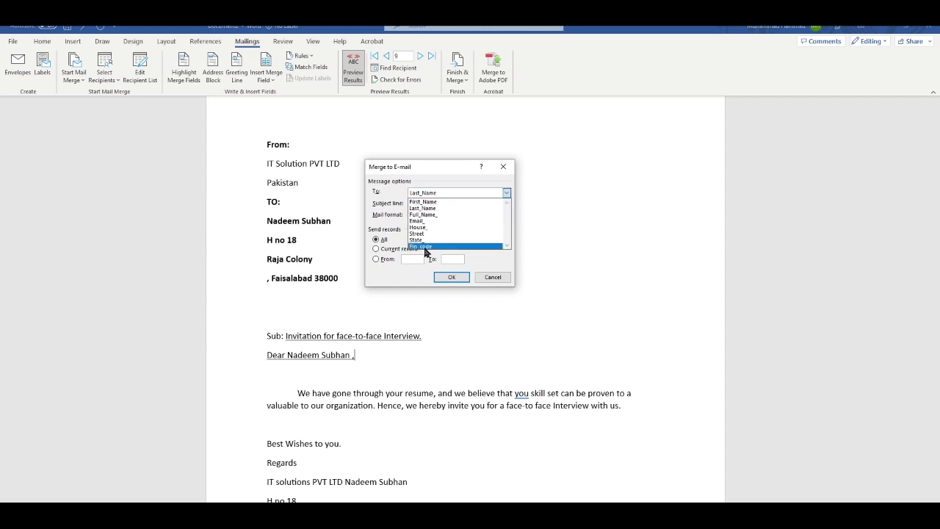
pyautogui.click(426, 221)
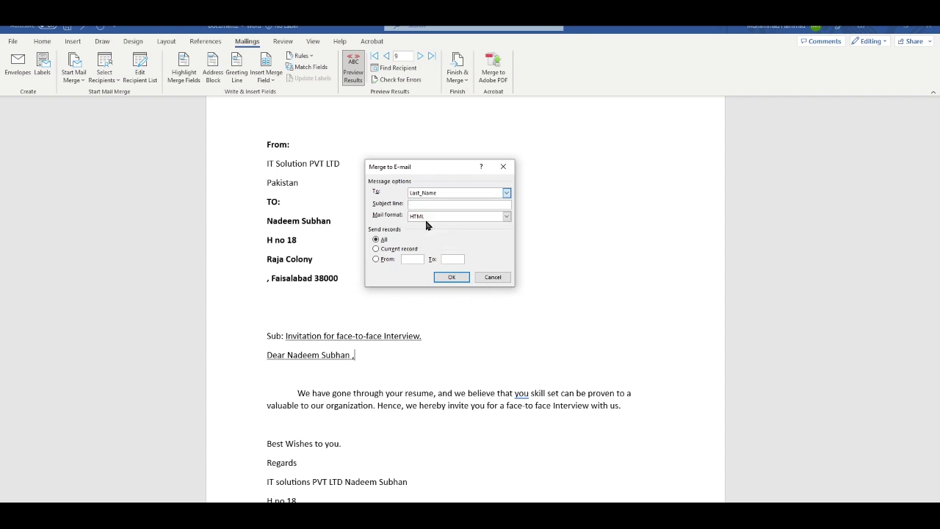